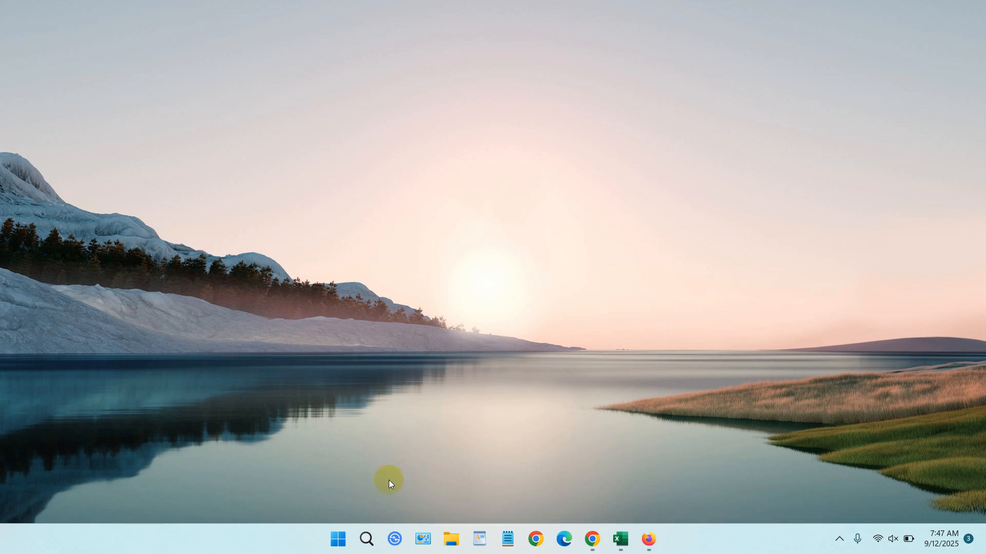
# Open Excel, create a blank workbook and maximize its window
pyautogui.click(342, 544)
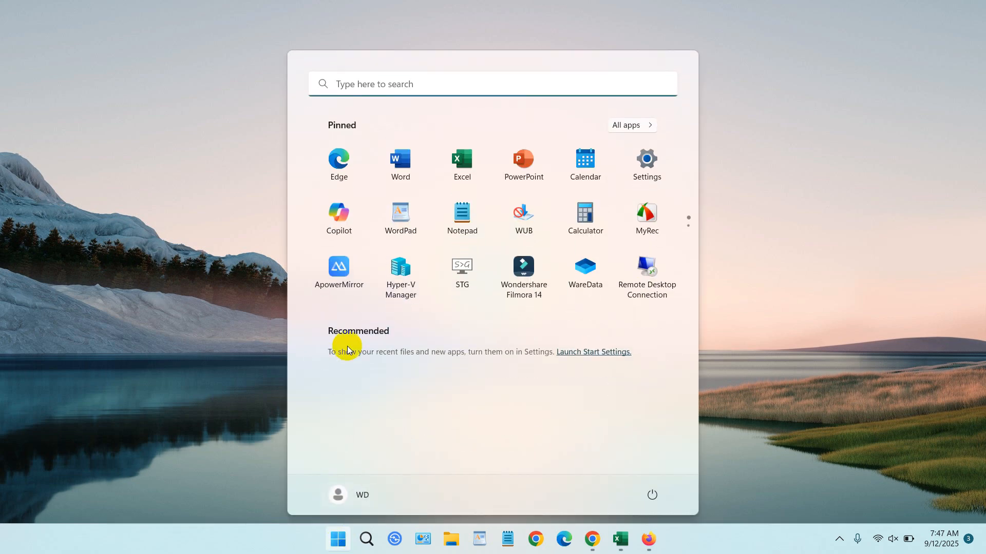
pyautogui.click(469, 167)
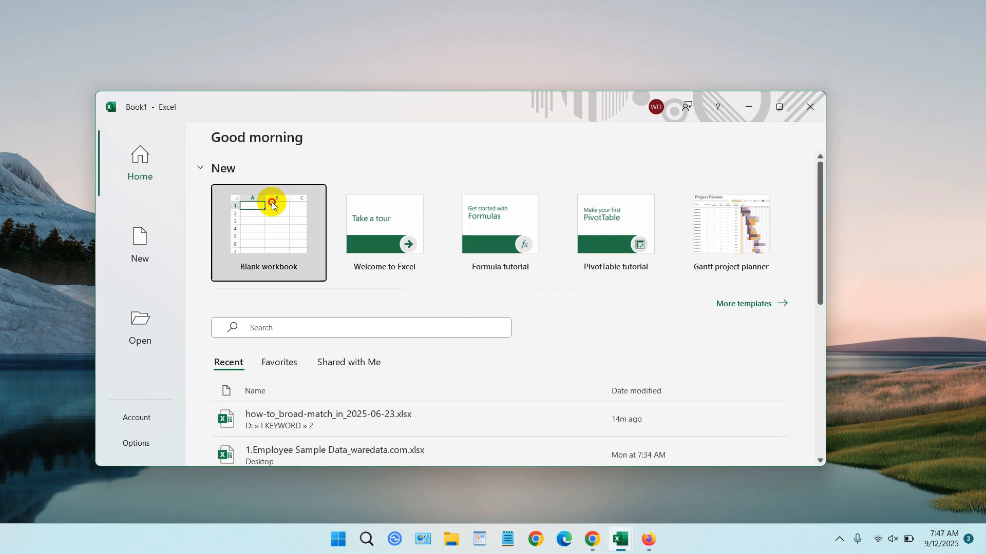
pyautogui.click(269, 201)
pyautogui.click(779, 107)
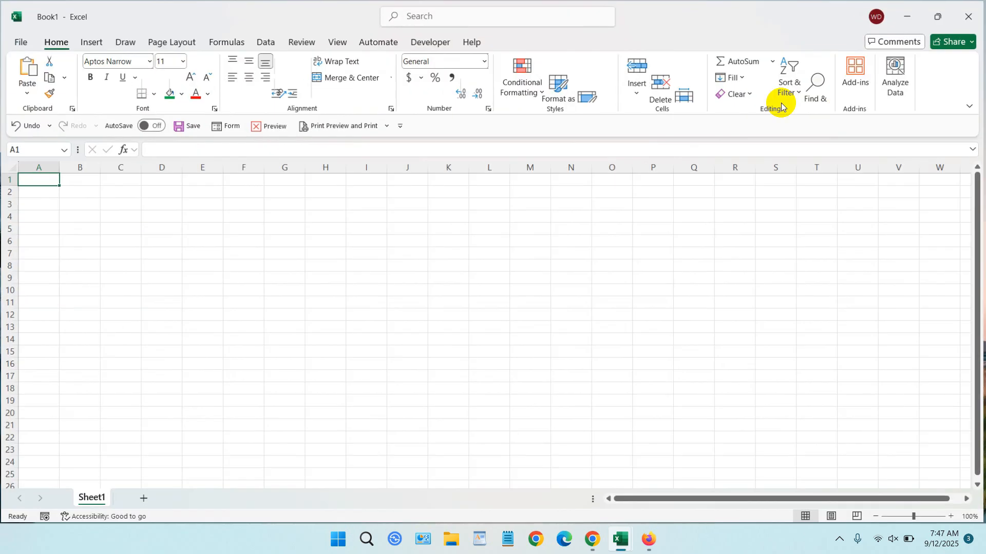
# Set the font size to 18 for the columns from G onward and widen those columns
pyautogui.moveTo(281, 168); pyautogui.dragTo(712, 208)
pyautogui.click(198, 65)
pyautogui.click(197, 64)
pyautogui.click(198, 65)
pyautogui.click(197, 65)
pyautogui.moveTo(300, 160); pyautogui.dragTo(356, 174)
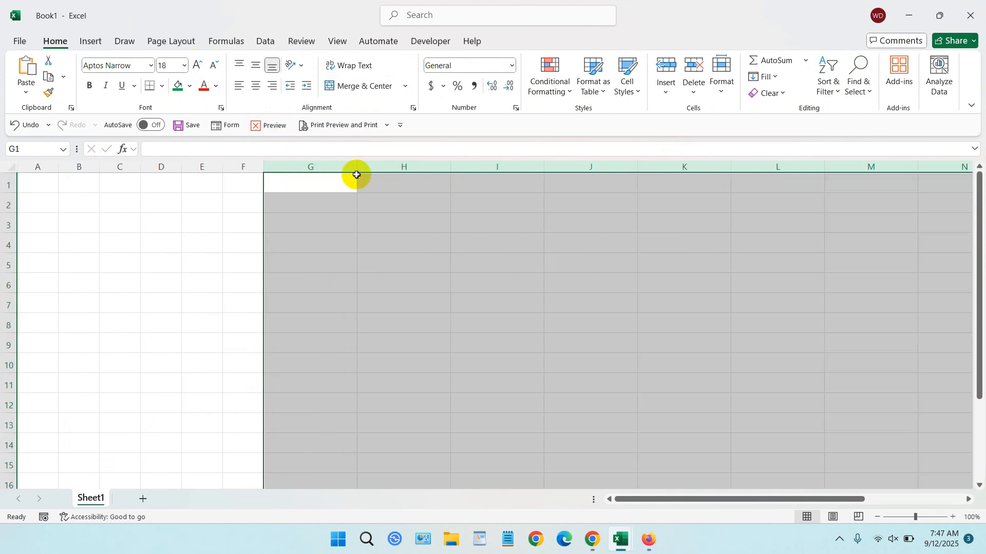
pyautogui.click(310, 261)
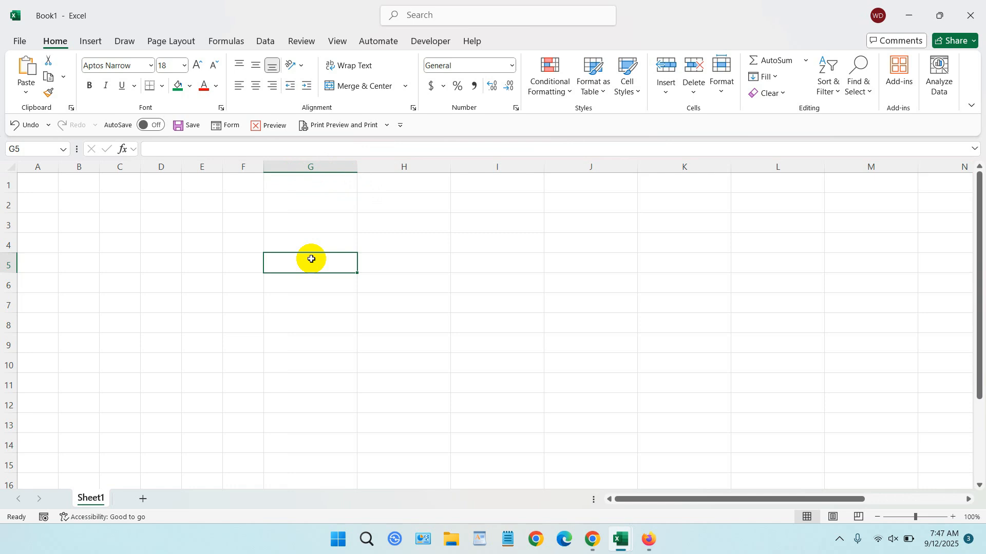
# Enter a sample full name, first and last name separated by a space, in cell G5
pyautogui.write('John')
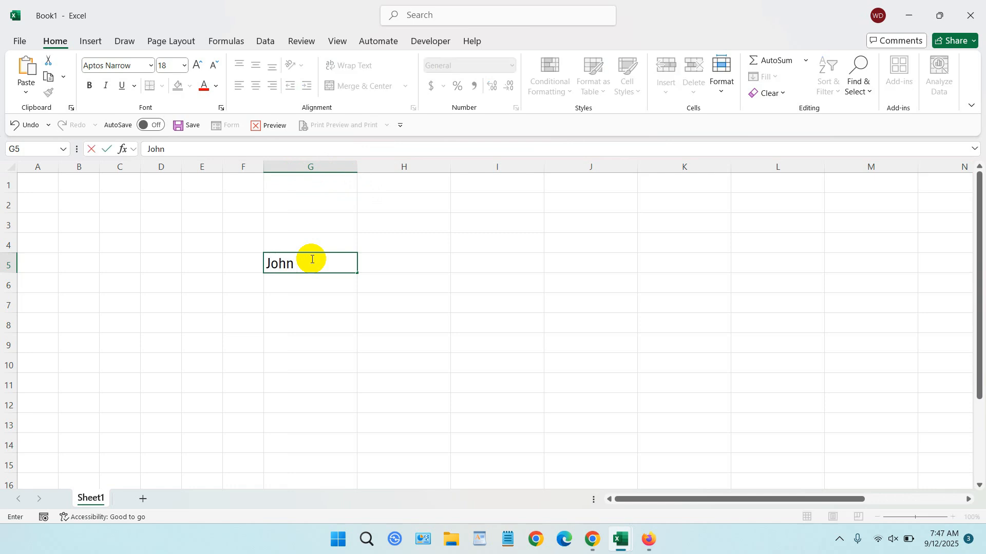
pyautogui.write(' Doe')
pyautogui.press('Tab')
pyautogui.click(282, 261)
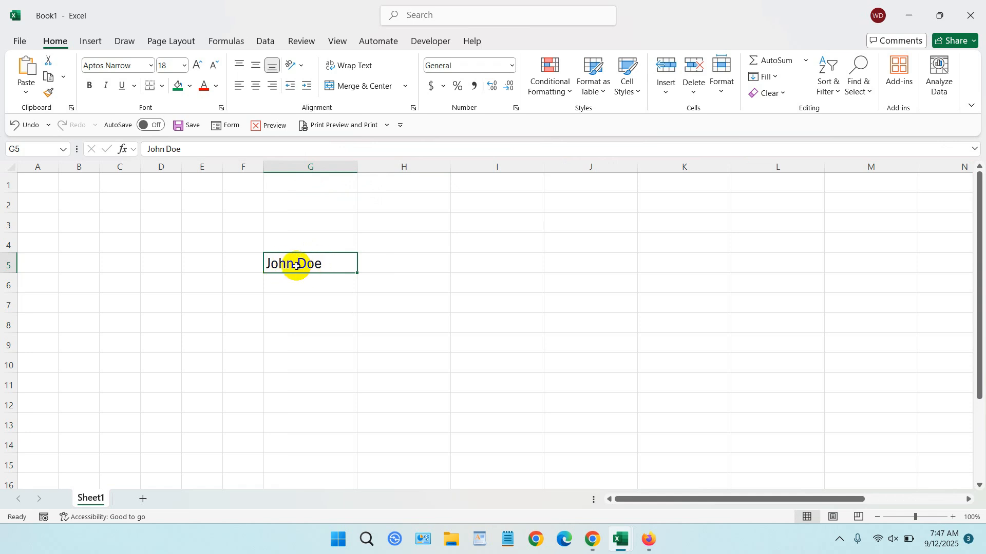
pyautogui.click(392, 261)
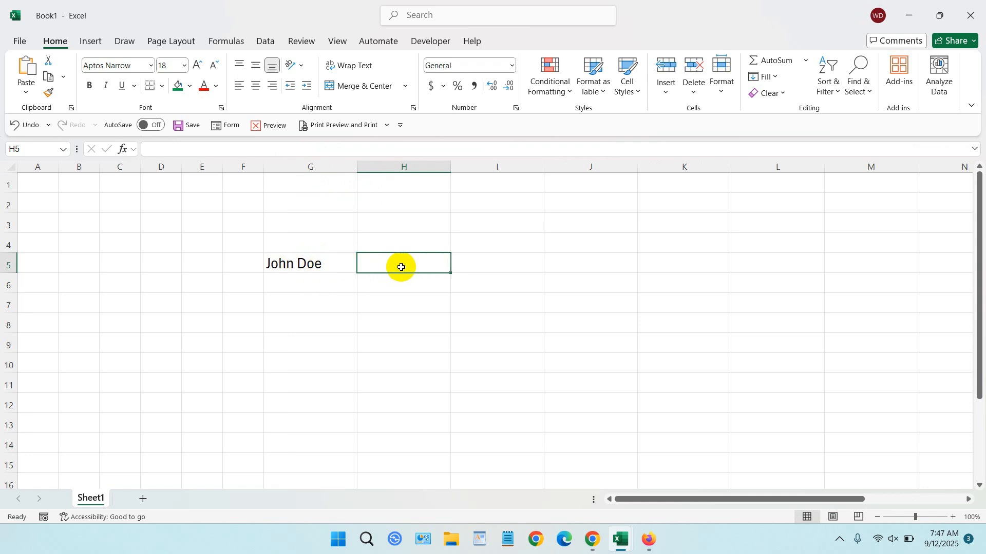
pyautogui.click(266, 41)
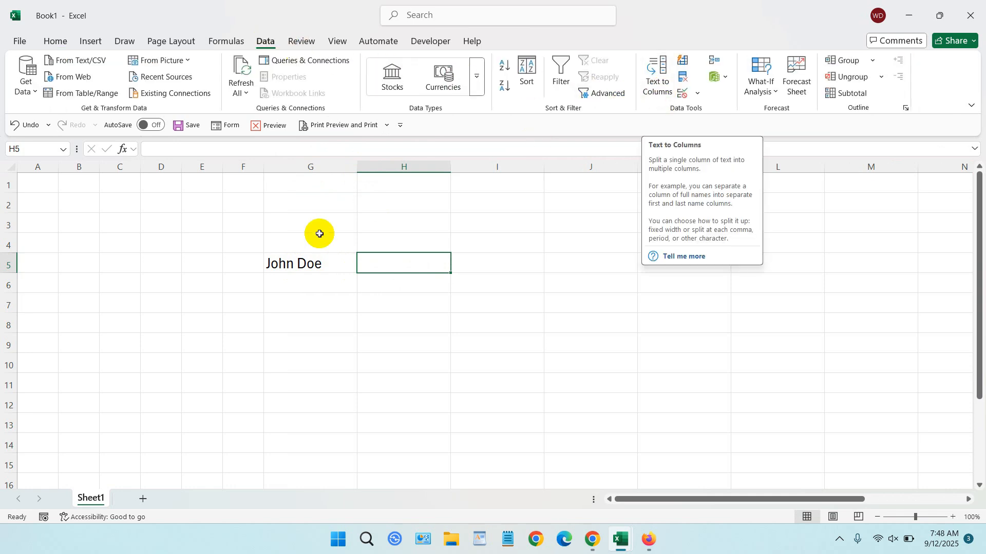
pyautogui.click(654, 76)
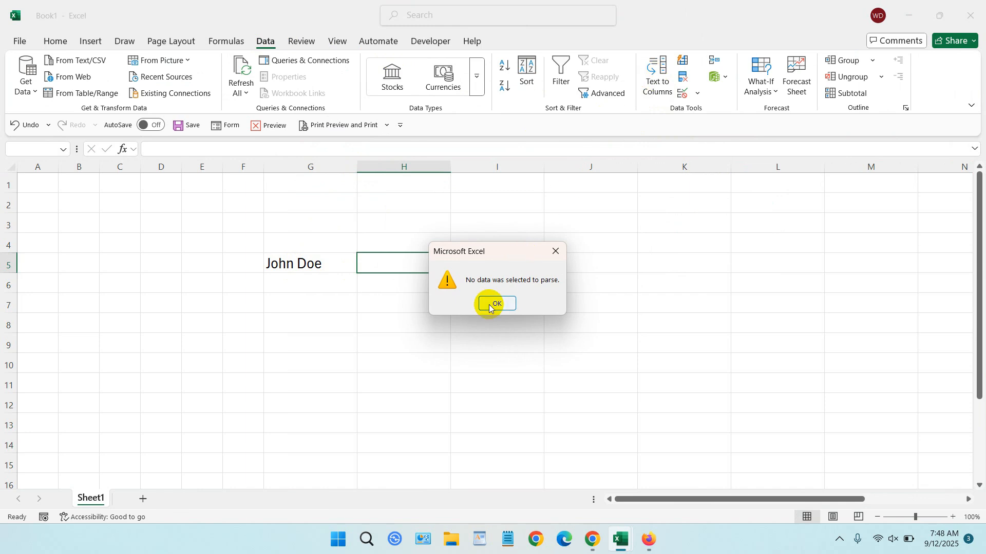
pyautogui.click(498, 302)
# Split the full name in G5 with Text to Columns as delimited data, using the space delimiter and destination $I$5
pyautogui.click(334, 267)
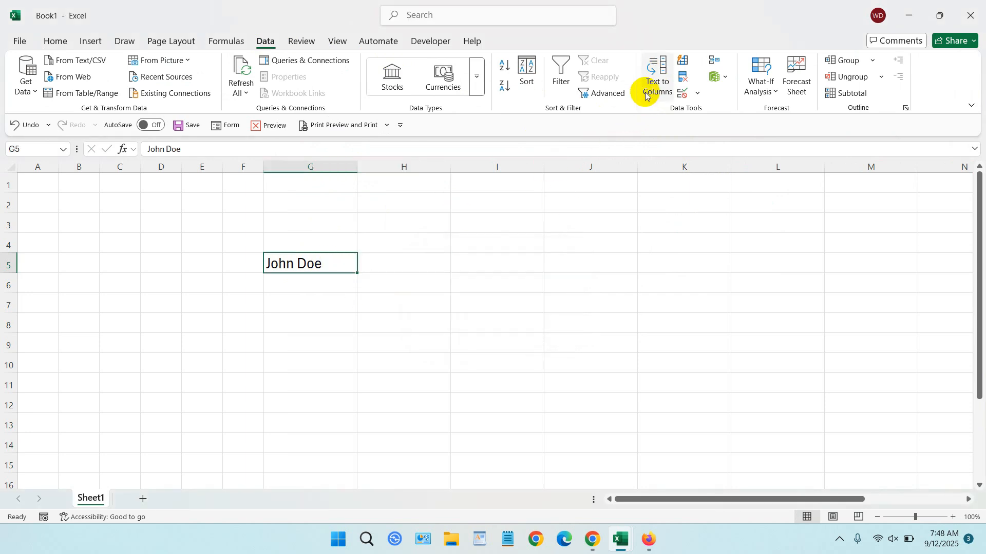
pyautogui.click(655, 76)
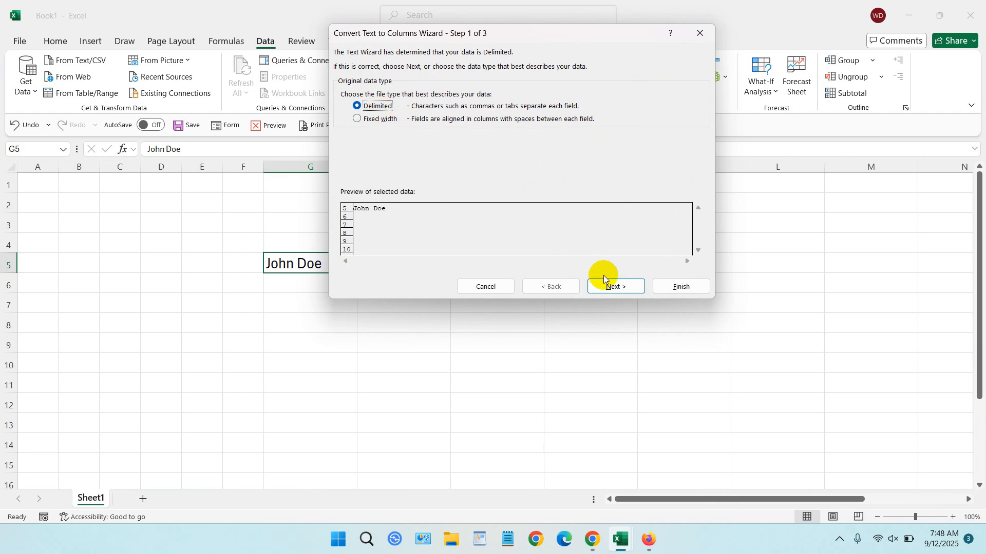
pyautogui.click(616, 288)
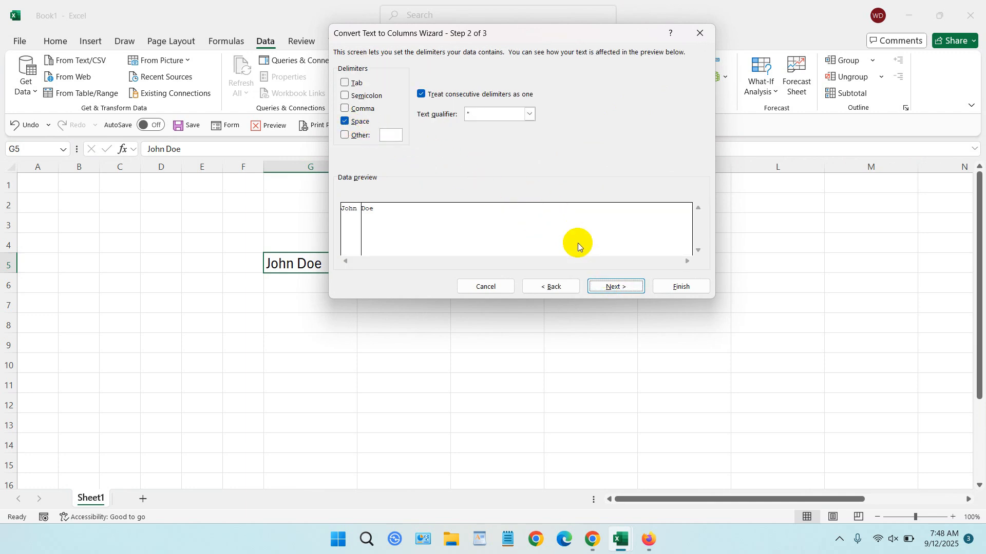
pyautogui.click(603, 285)
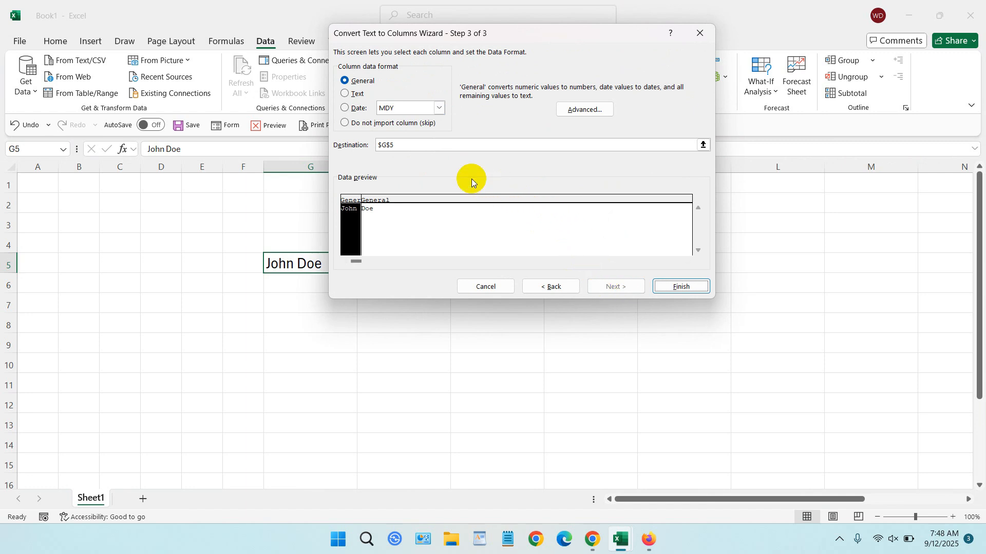
pyautogui.click(703, 144)
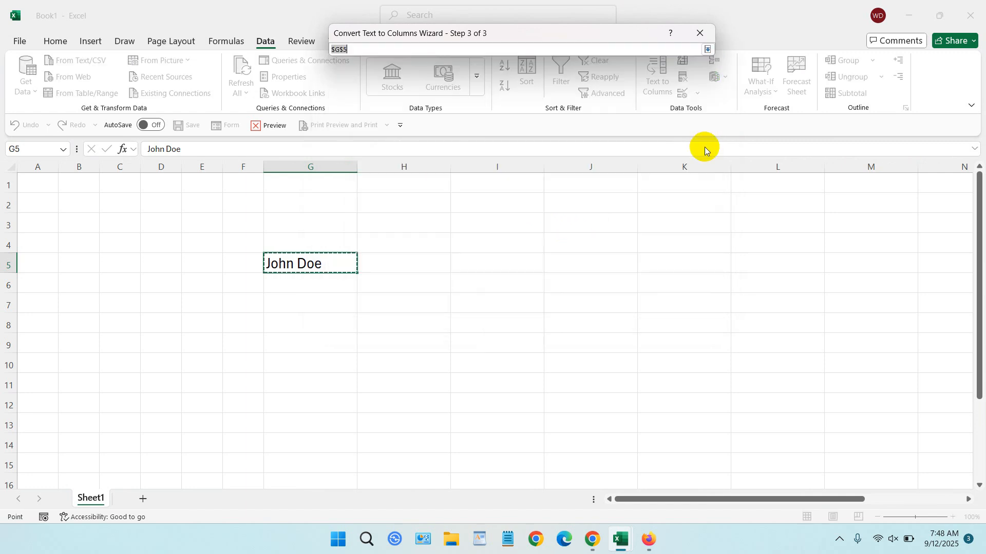
pyautogui.click(469, 261)
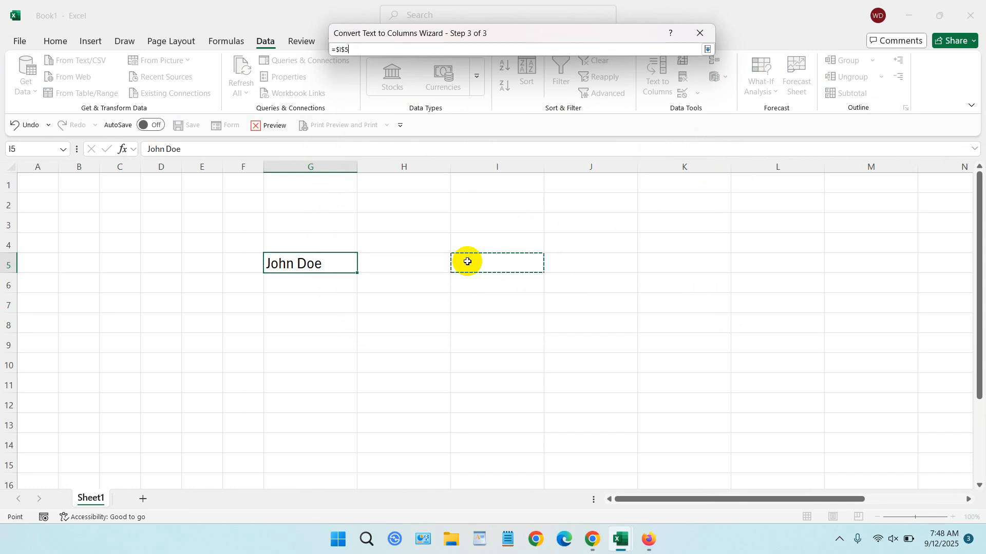
pyautogui.click(707, 49)
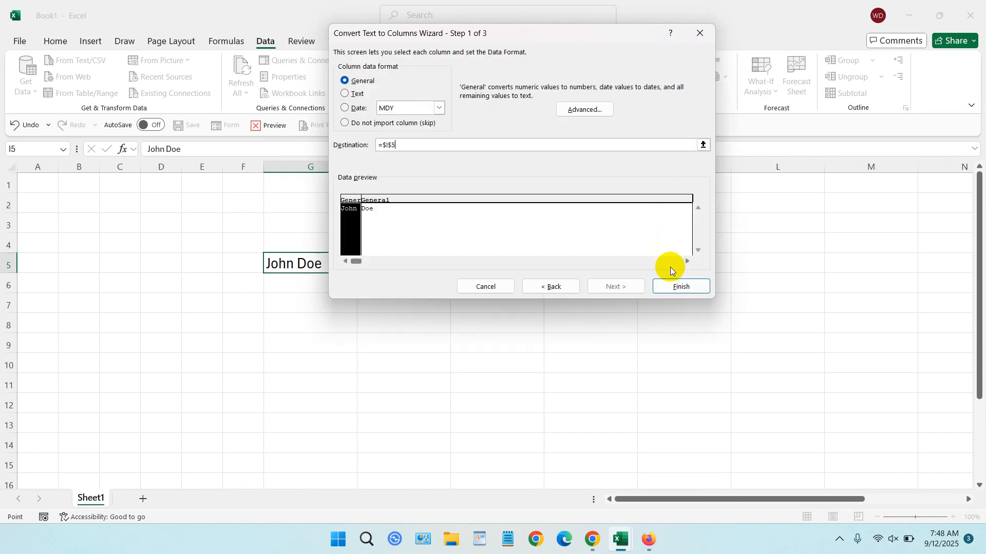
pyautogui.click(678, 287)
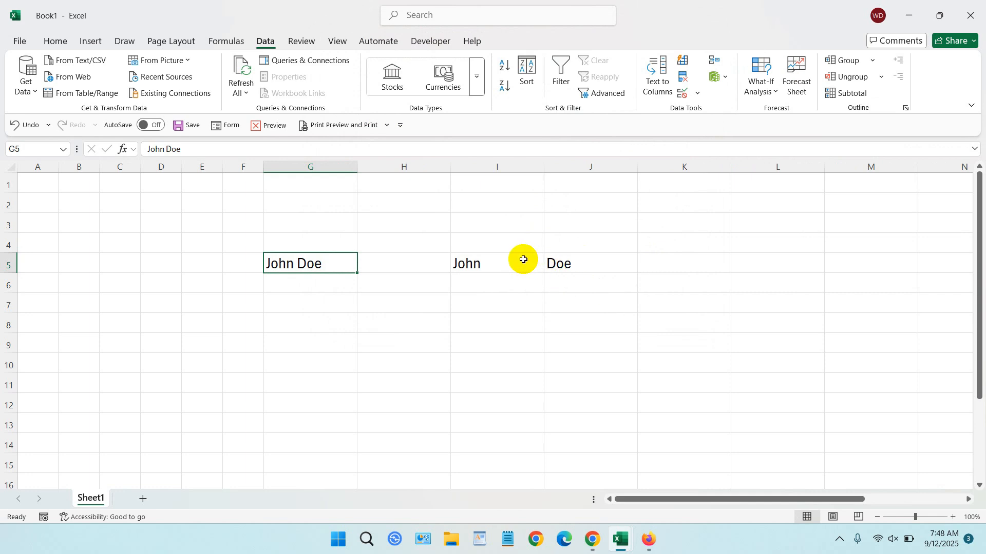
pyautogui.moveTo(522, 259); pyautogui.dragTo(552, 261)
pyautogui.click(554, 263)
pyautogui.click(488, 264)
pyautogui.click(552, 260)
pyautogui.click(469, 270)
pyautogui.click(561, 264)
pyautogui.click(519, 264)
pyautogui.click(565, 261)
pyautogui.click(518, 264)
pyautogui.click(570, 262)
pyautogui.click(521, 262)
pyautogui.click(568, 262)
pyautogui.click(519, 263)
pyautogui.click(580, 262)
pyautogui.click(516, 264)
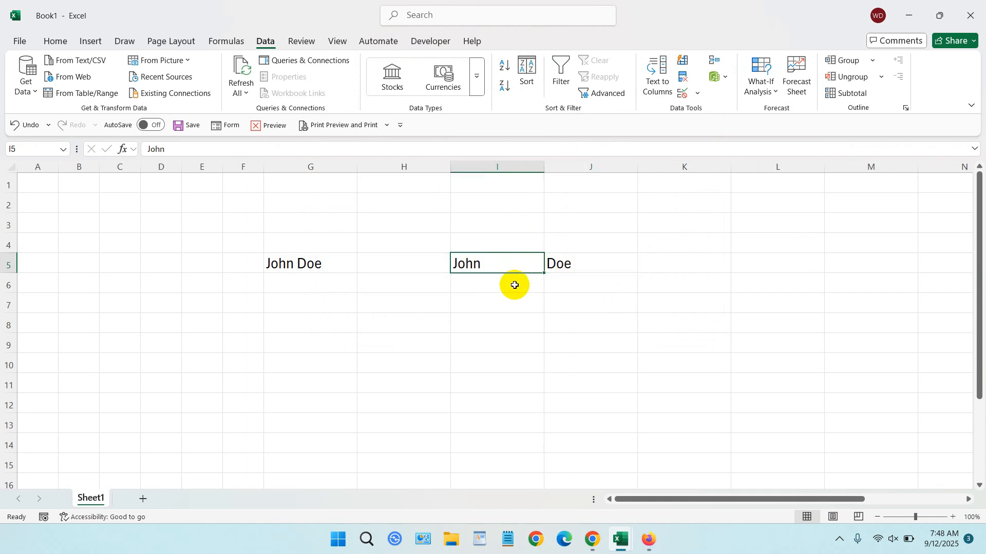
# Extract the first name into cell I6 with the formula =LEFT(G5, 4)
pyautogui.click(513, 285)
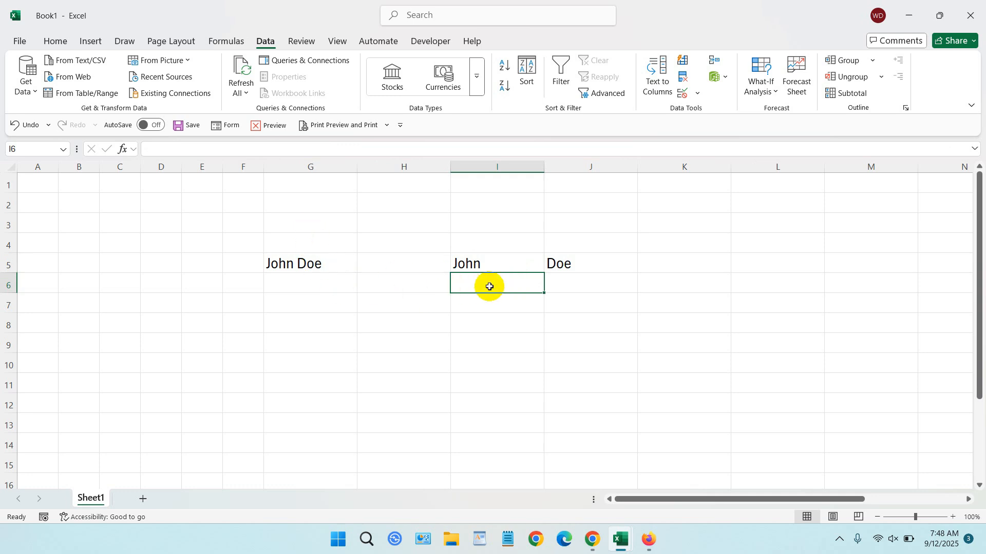
pyautogui.write('=lef')
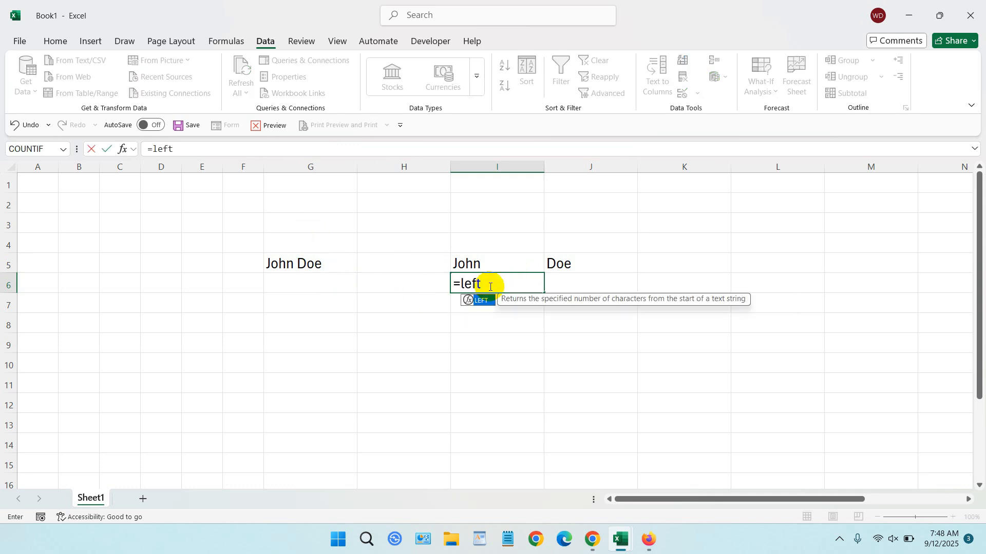
pyautogui.write('t')
pyautogui.press('Tab')
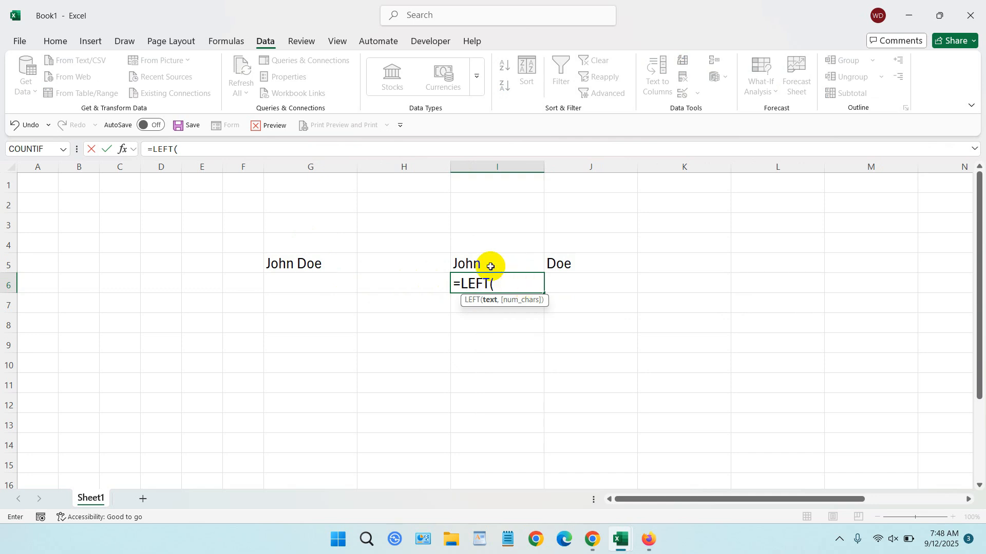
pyautogui.click(301, 263)
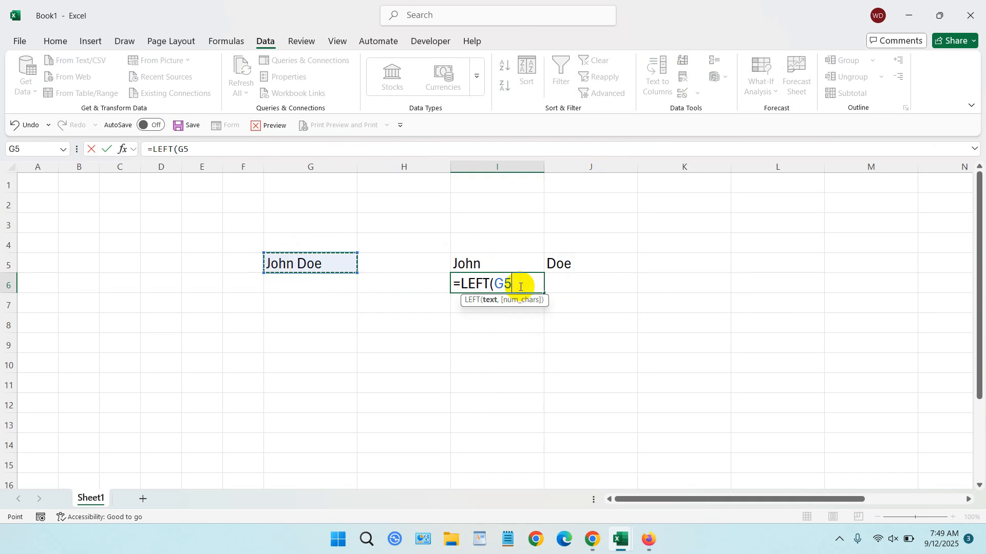
pyautogui.write(',')
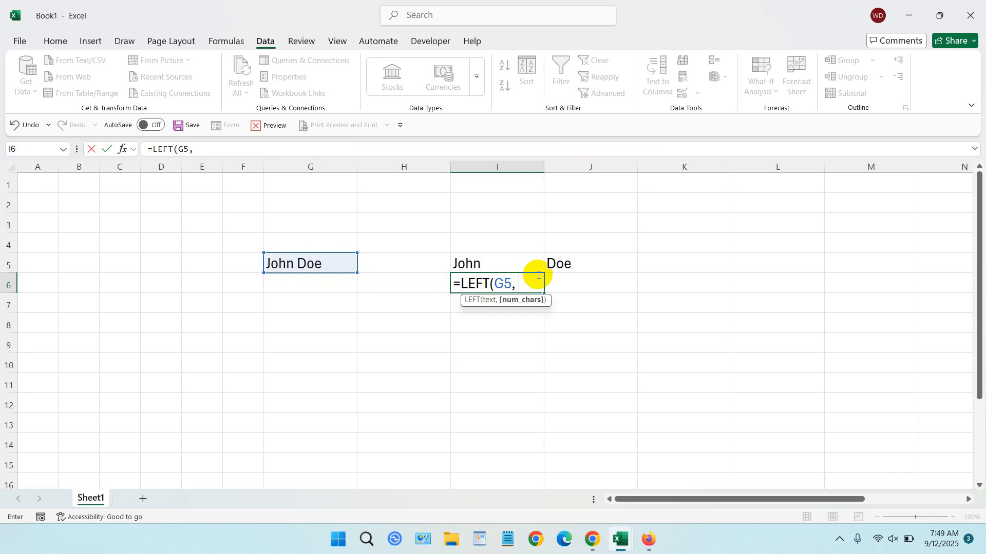
pyautogui.write(' 4)')
pyautogui.press('Tab')
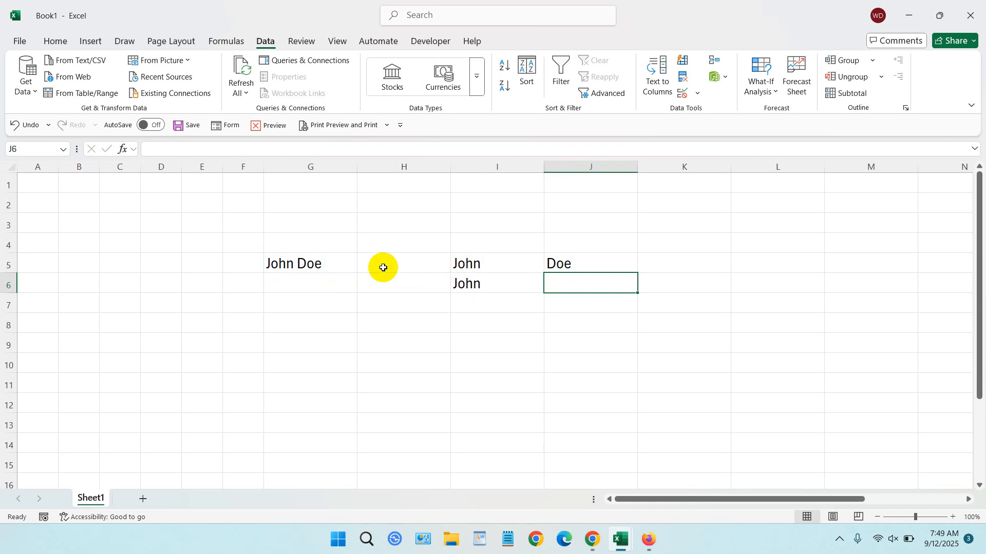
# Extract the last name into cell J6 with the formula =RIGHT(G5, 3)
pyautogui.click(317, 264)
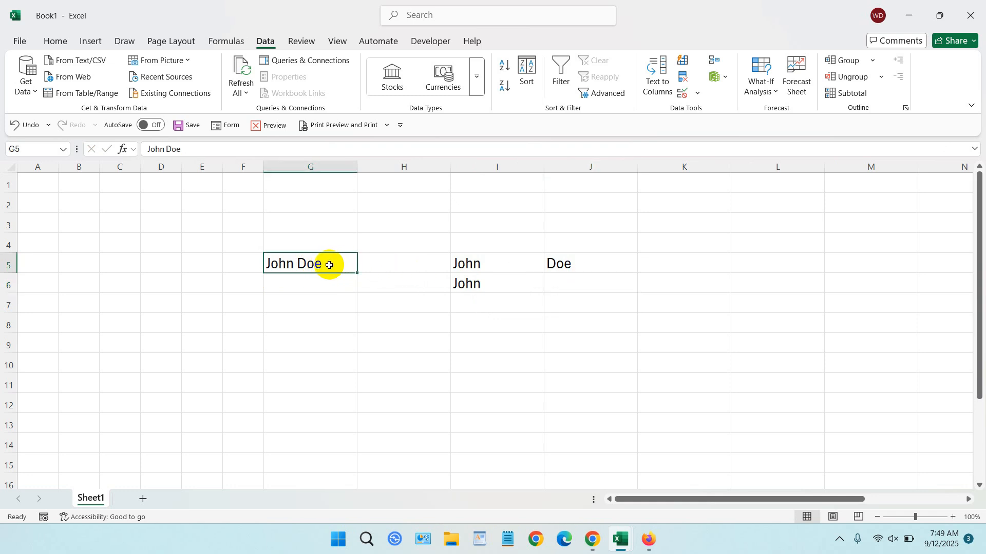
pyautogui.click(563, 280)
pyautogui.write('=righ')
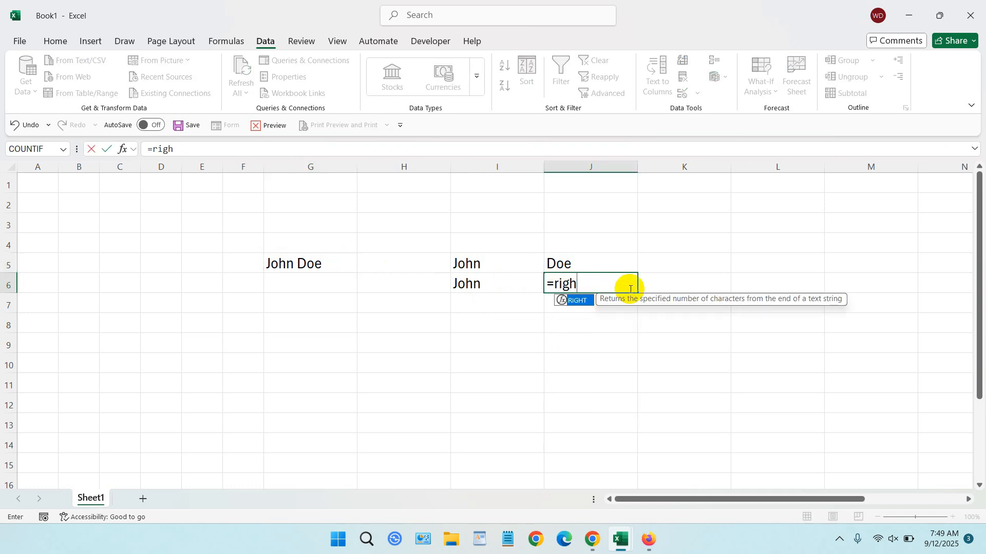
pyautogui.press('Tab')
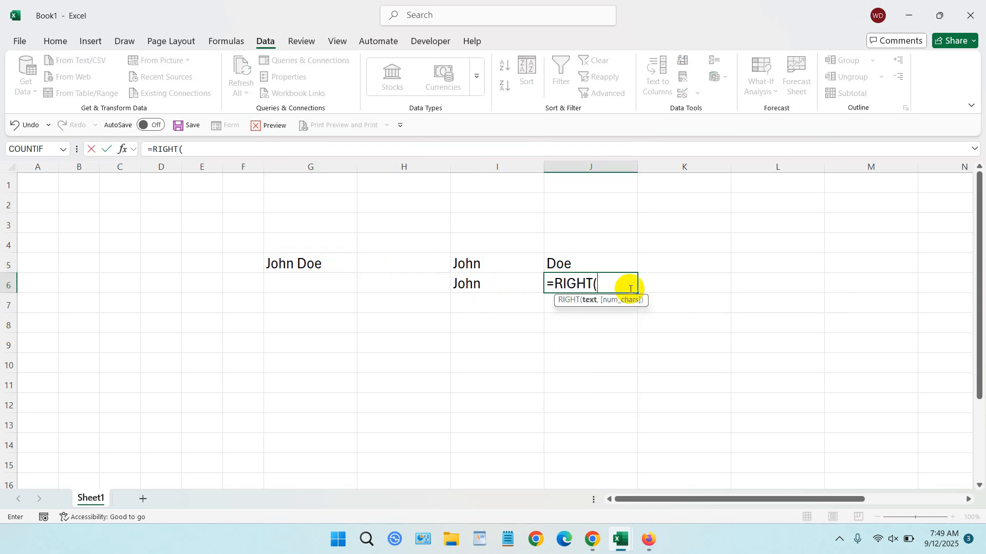
pyautogui.click(309, 263)
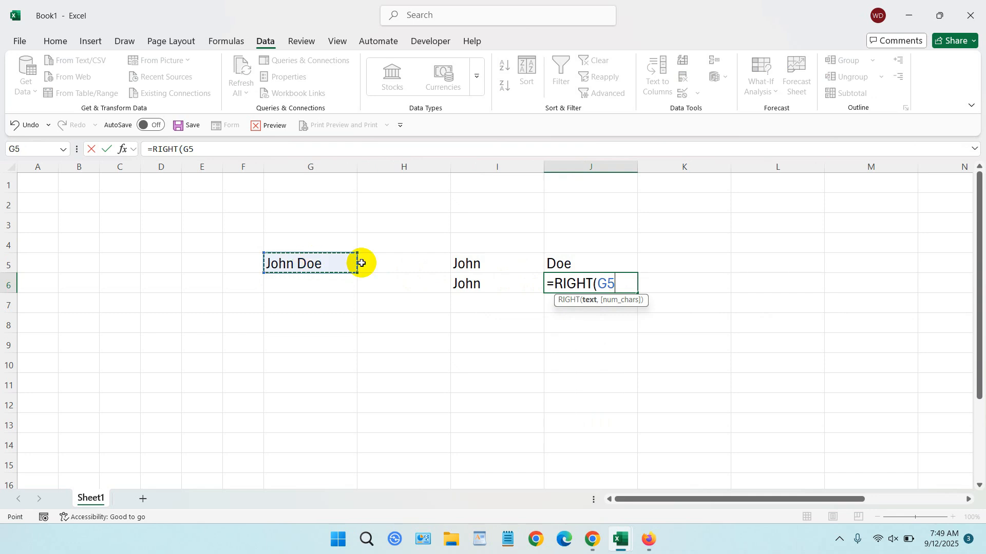
pyautogui.write(',')
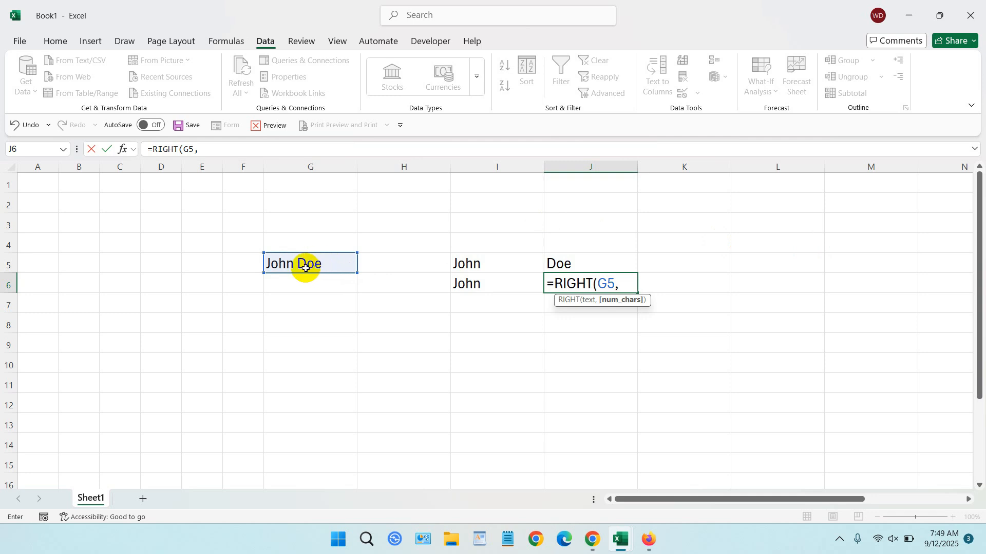
pyautogui.write('3')
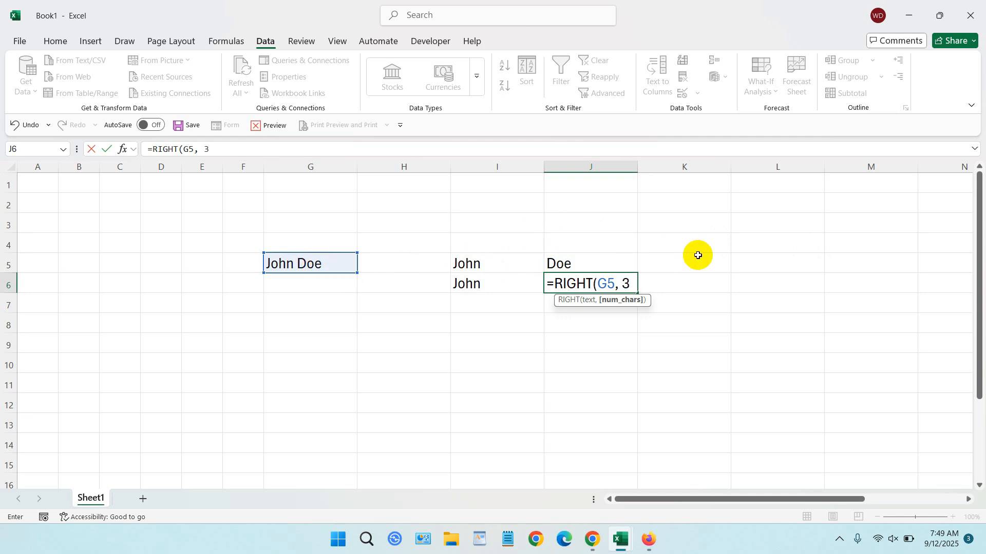
pyautogui.write(')')
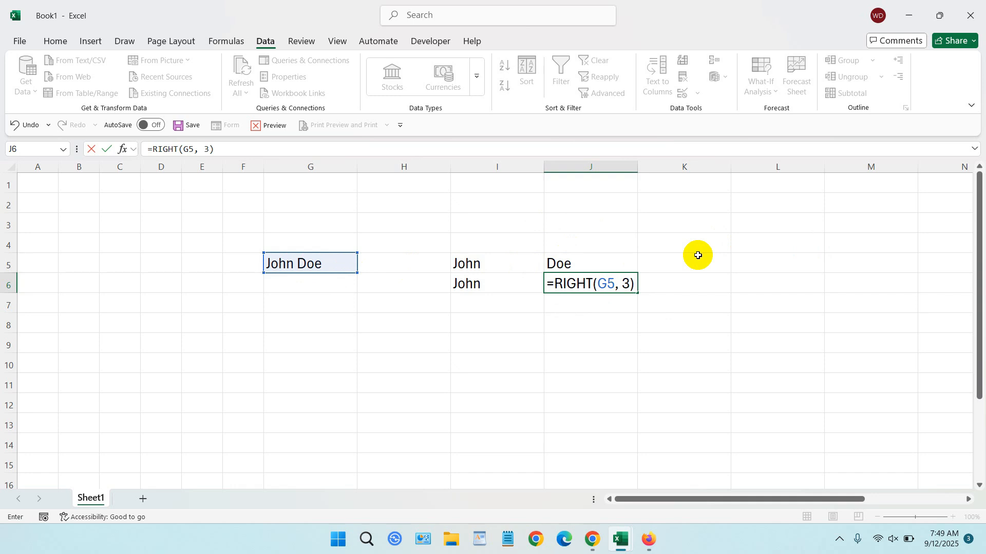
pyautogui.press('Tab')
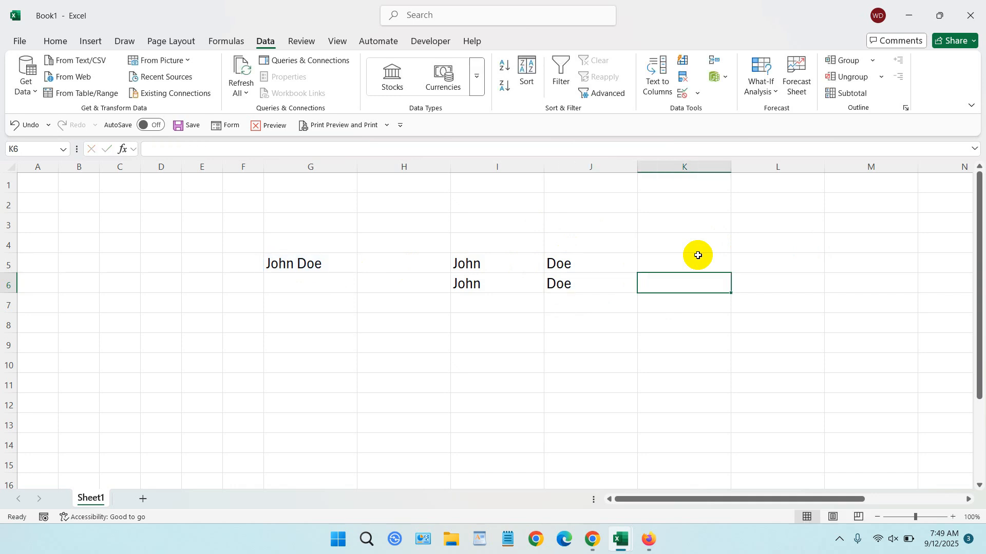
# Split the full name in G5 across I7 and J7 with the formula =TEXTSPLIT(G5, " ") in cell I7
pyautogui.click(506, 304)
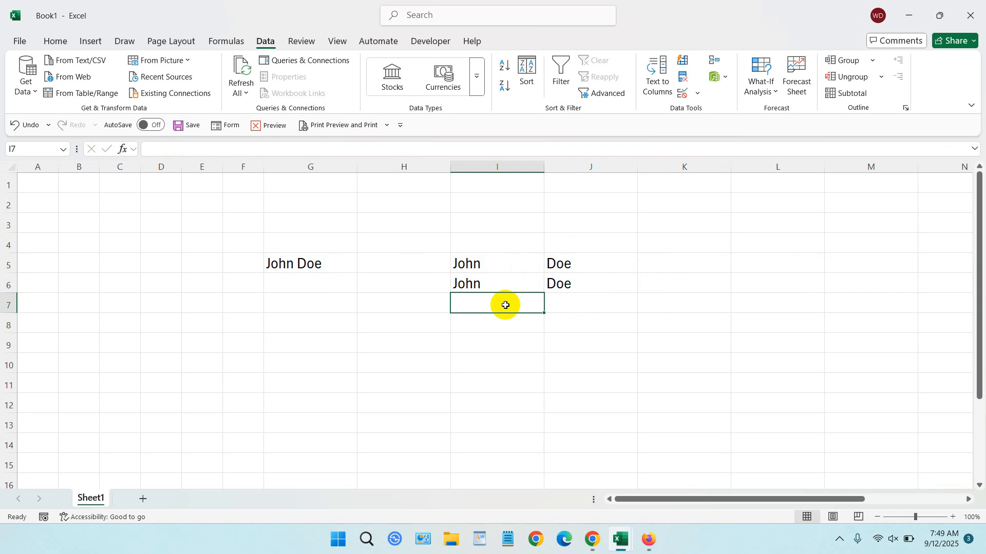
pyautogui.write('=text')
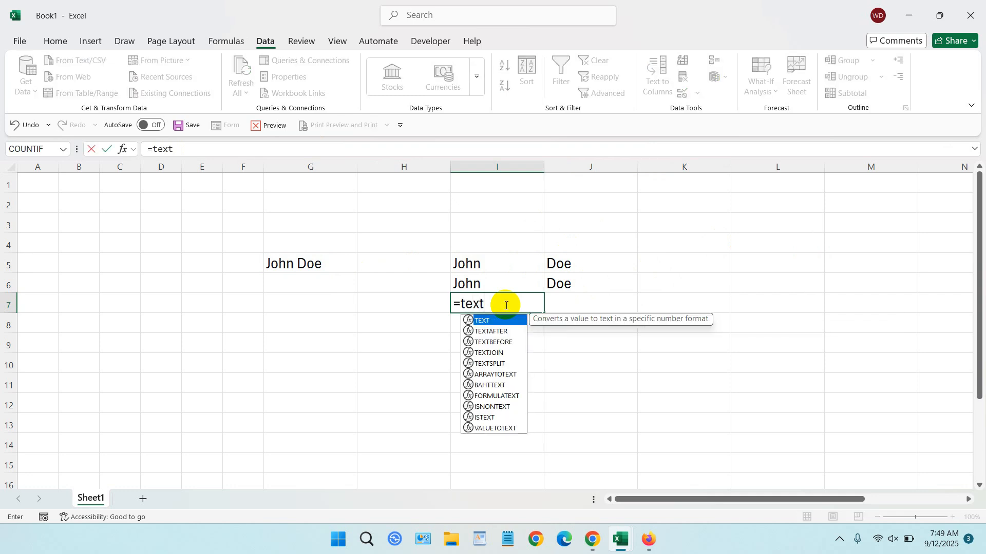
pyautogui.write('s')
pyautogui.press('Tab')
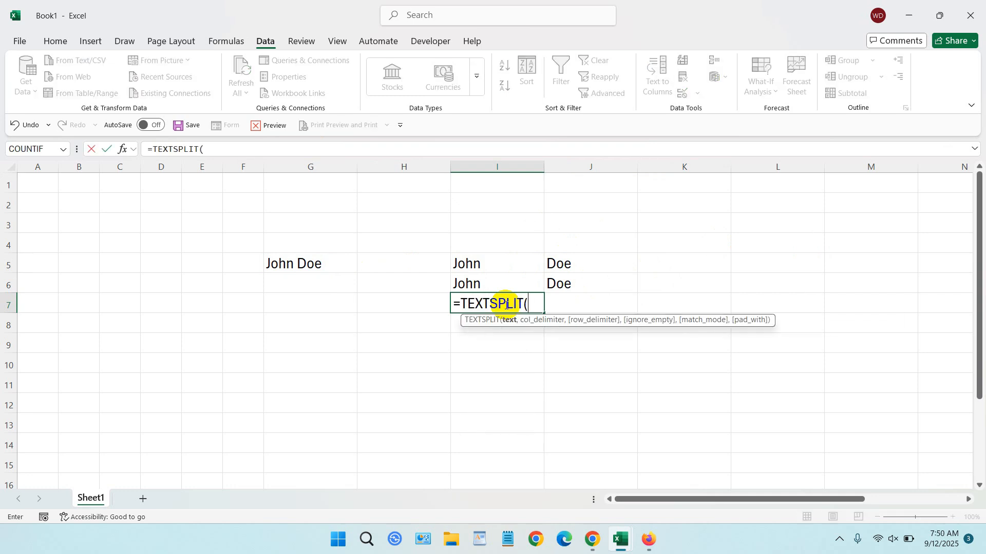
pyautogui.click(324, 262)
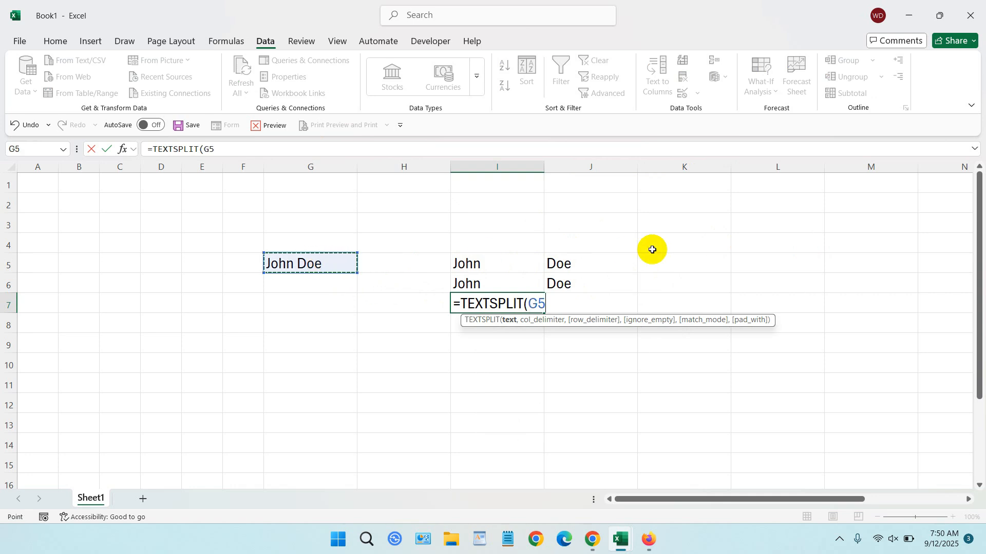
pyautogui.write(',')
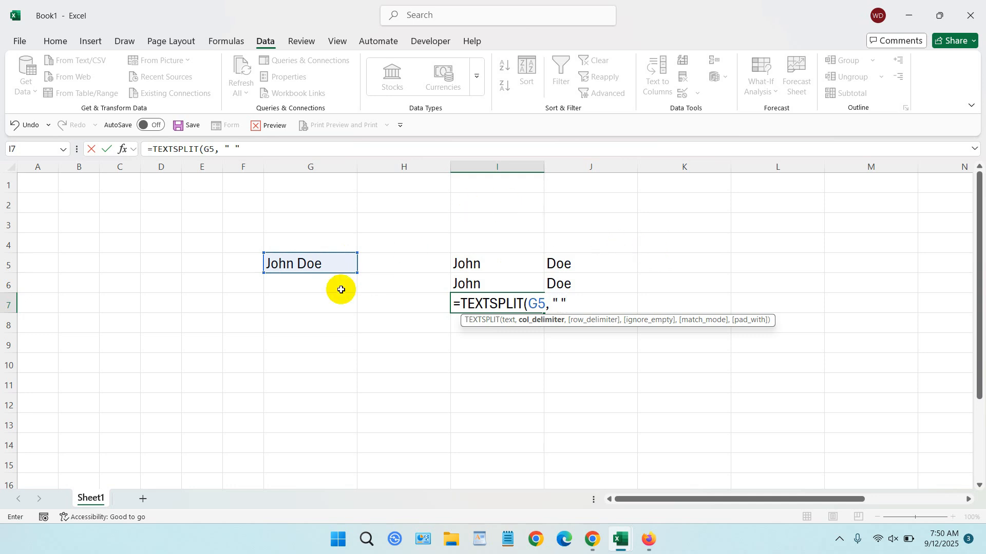
pyautogui.write('" ")')
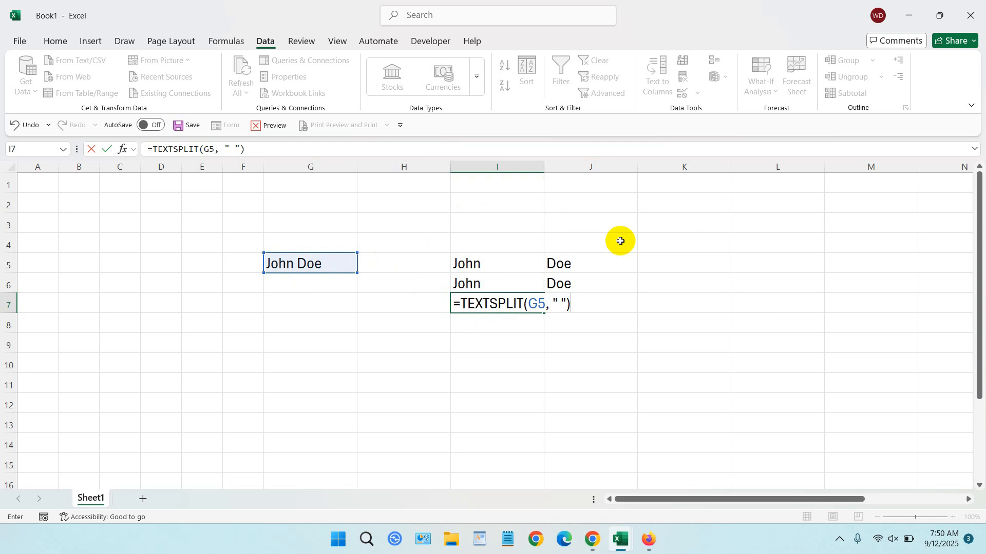
pyautogui.press('Tab')
pyautogui.moveTo(494, 167); pyautogui.dragTo(573, 178)
pyautogui.click(688, 236)
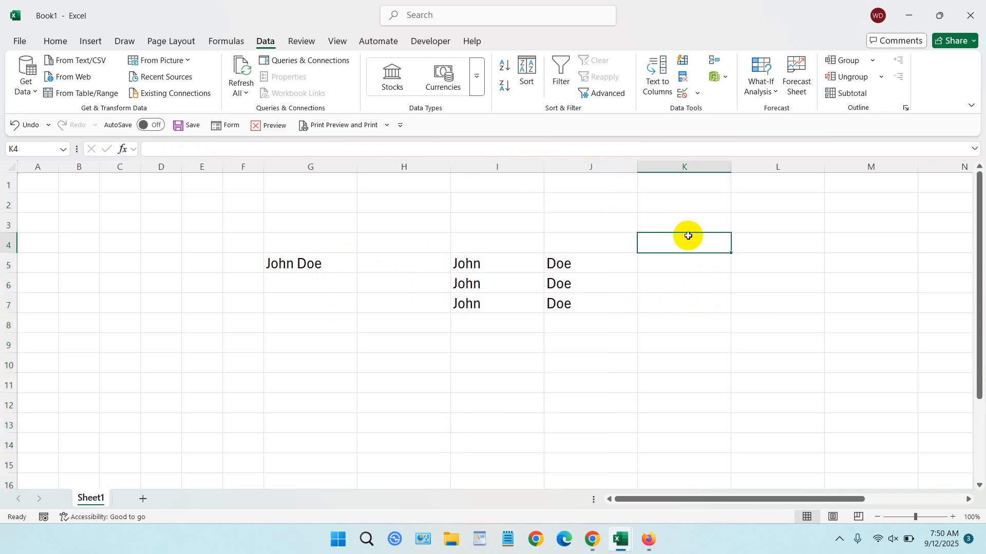
# Examine the underlying contents of cells I5:J7, comparing the Text to Columns row with the LEFT, RIGHT and TEXTSPLIT rows
pyautogui.click(491, 264)
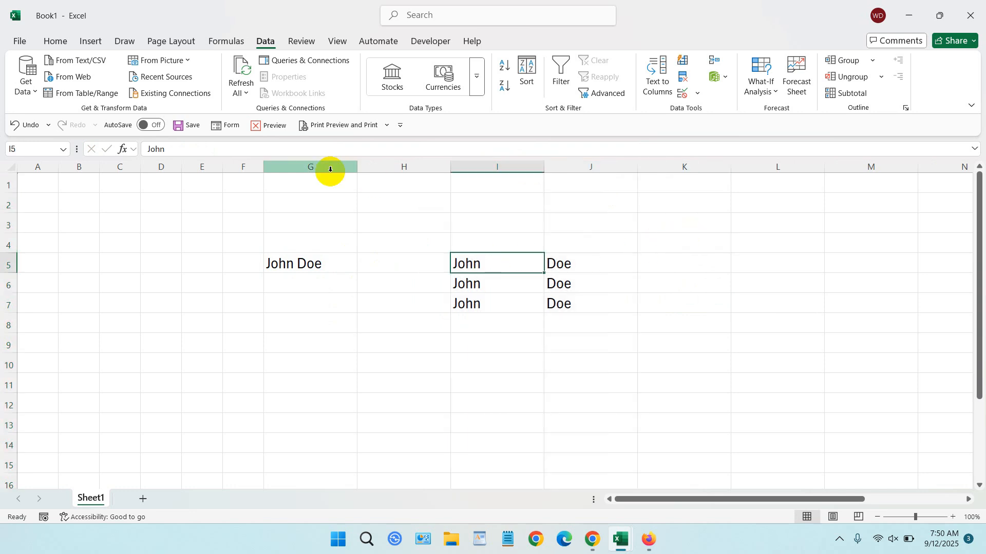
pyautogui.click(585, 263)
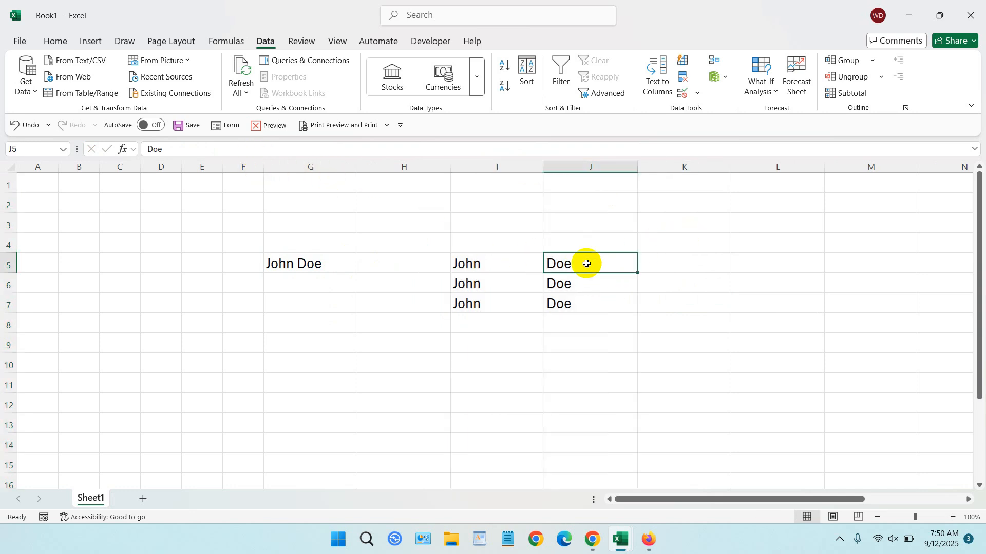
pyautogui.click(466, 284)
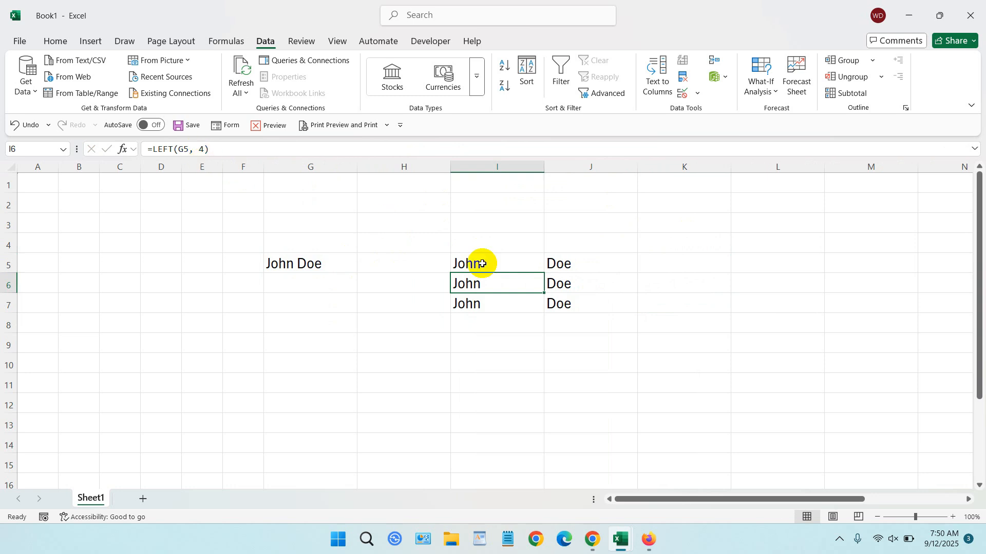
pyautogui.click(561, 289)
pyautogui.click(499, 284)
pyautogui.click(578, 282)
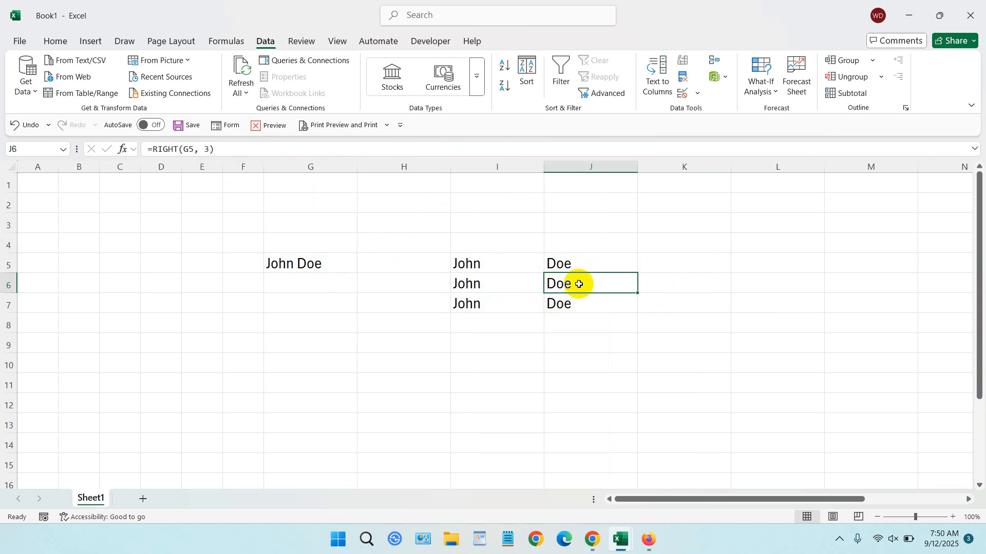
pyautogui.click(508, 285)
pyautogui.click(565, 282)
pyautogui.click(478, 304)
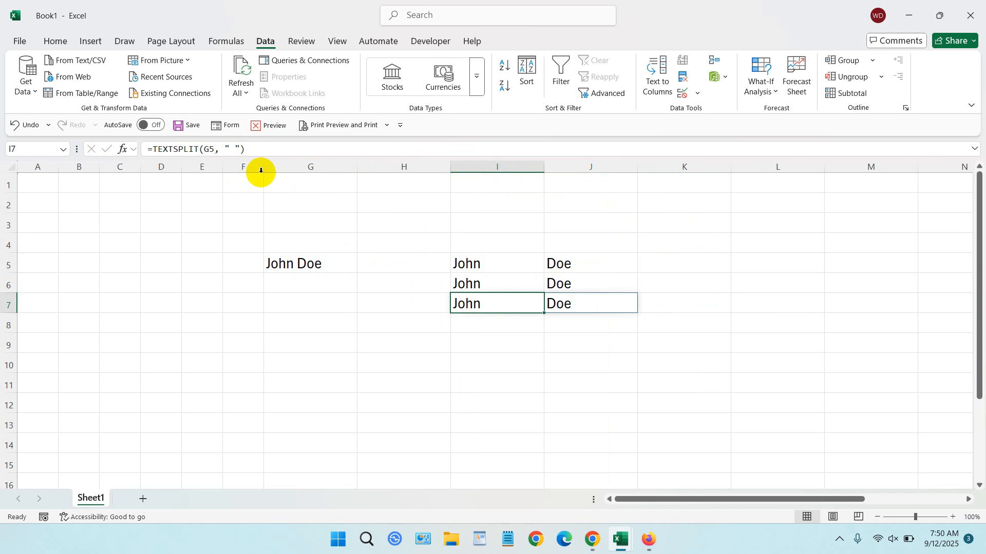
pyautogui.click(569, 306)
pyautogui.click(508, 302)
pyautogui.click(575, 303)
pyautogui.click(513, 304)
pyautogui.click(571, 304)
pyautogui.click(514, 304)
pyautogui.click(551, 303)
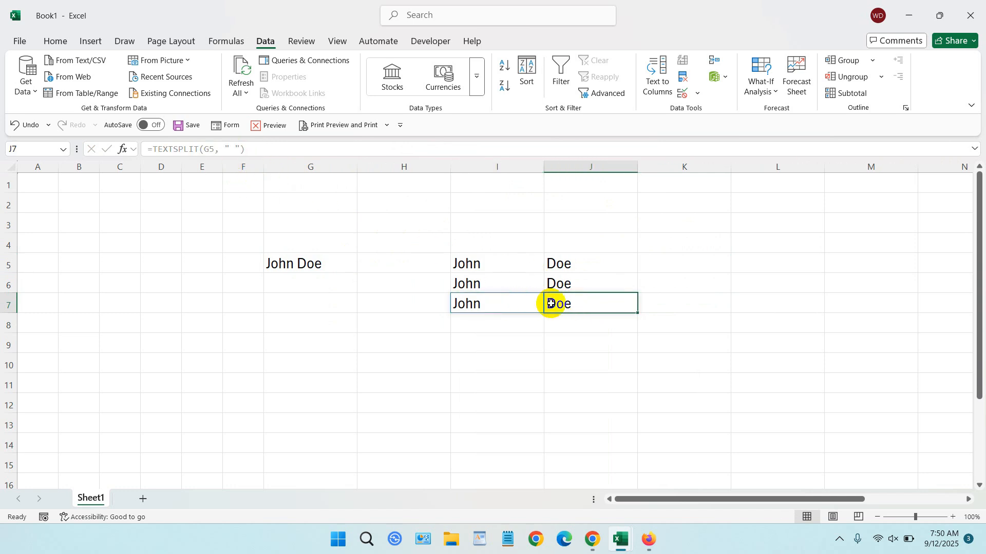
# Copy the formula results in I6:J7 and paste them as values only starting at L6, checking the pasted cells
pyautogui.moveTo(470, 282); pyautogui.dragTo(554, 305)
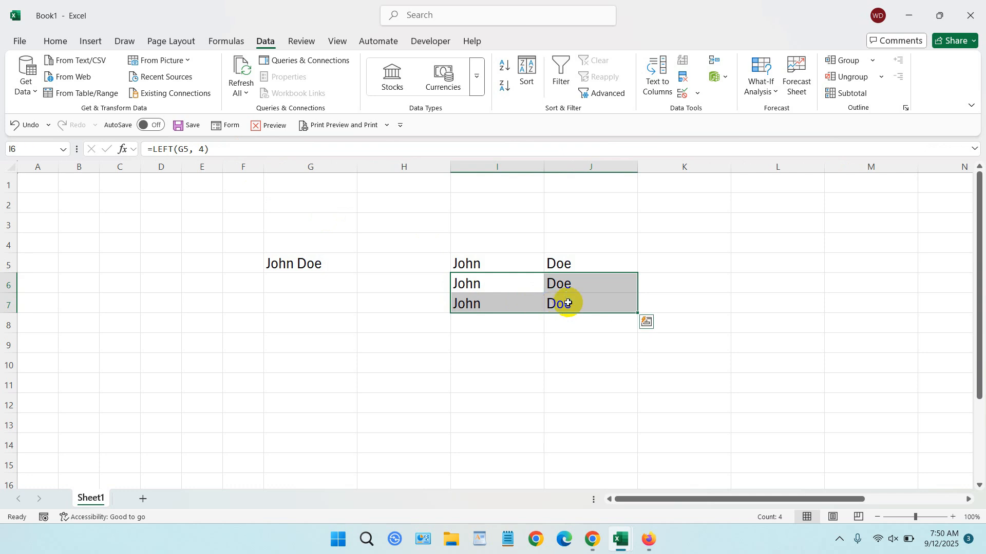
pyautogui.rightClick(568, 303)
pyautogui.click(609, 161)
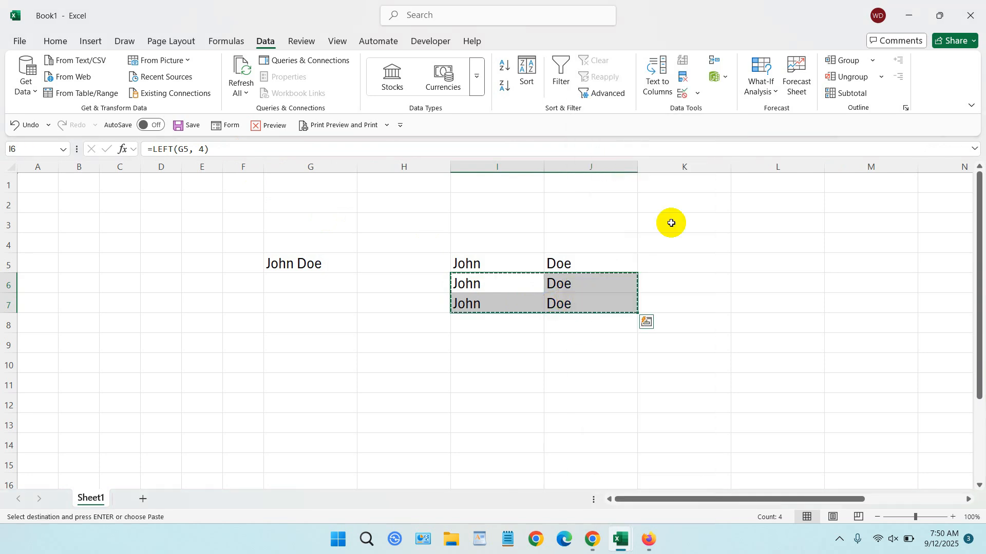
pyautogui.rightClick(745, 280)
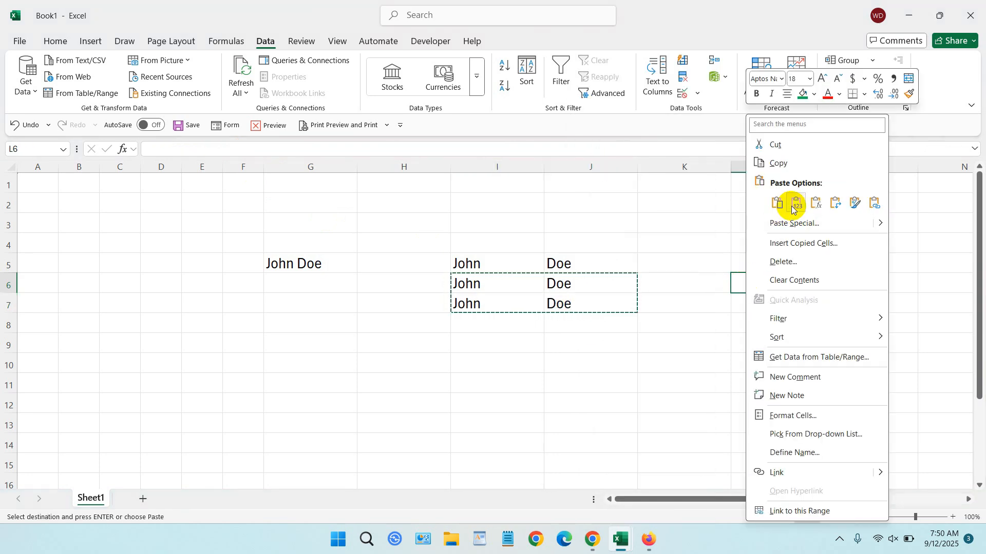
pyautogui.click(794, 207)
pyautogui.click(849, 324)
pyautogui.click(843, 302)
pyautogui.click(784, 289)
pyautogui.click(839, 283)
pyautogui.click(847, 304)
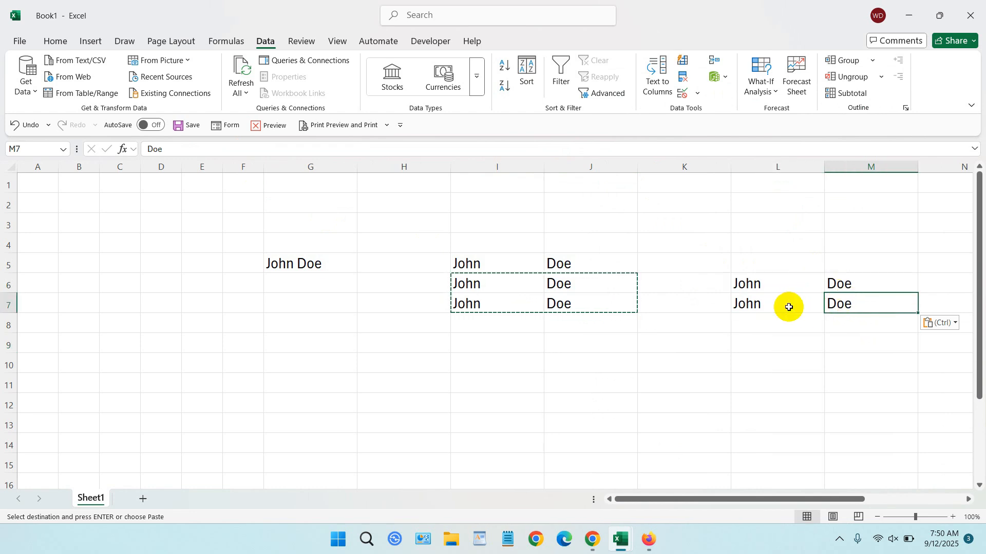
pyautogui.click(780, 284)
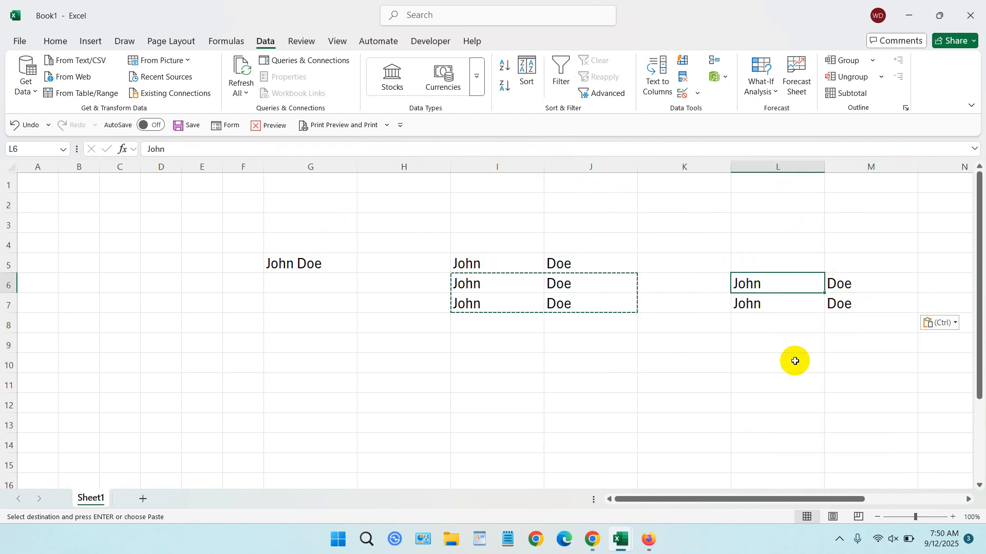